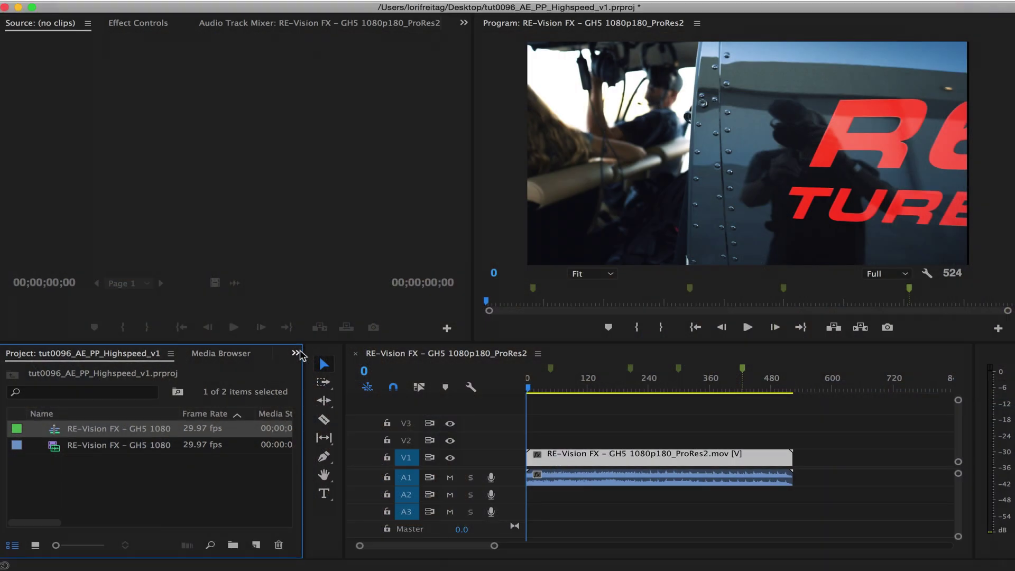
# Apply RE:Vision DEFlicker High Speed from Video Effects > RE:Vision Plug-ins to the GH5 clip.
pyautogui.click(295, 353)
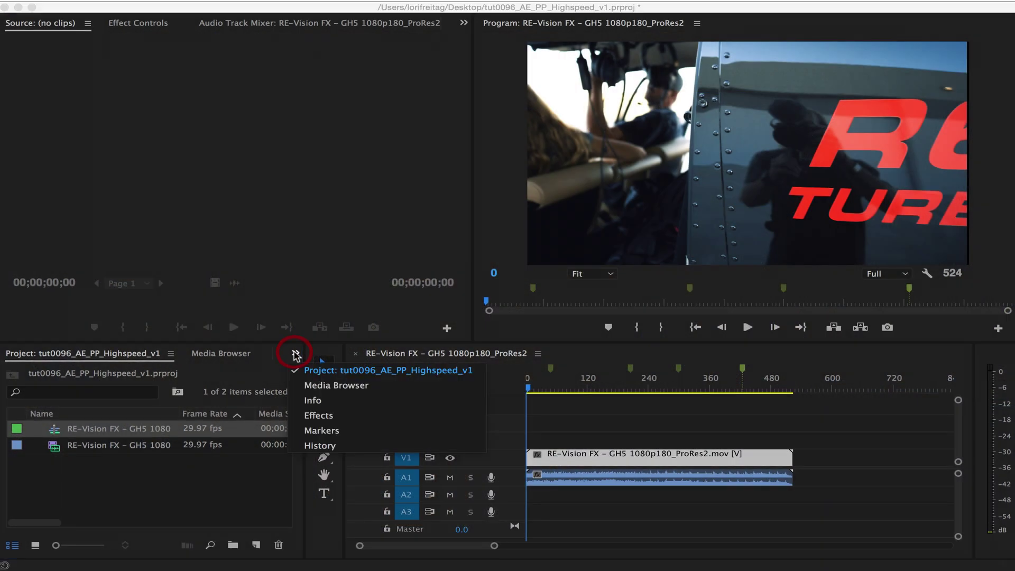
pyautogui.click(309, 418)
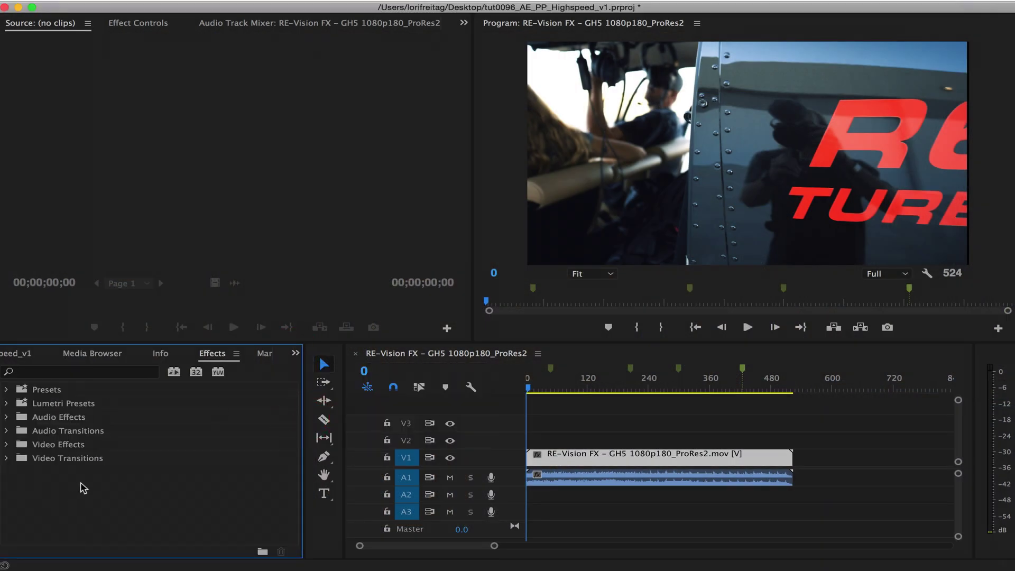
pyautogui.doubleClick(44, 445)
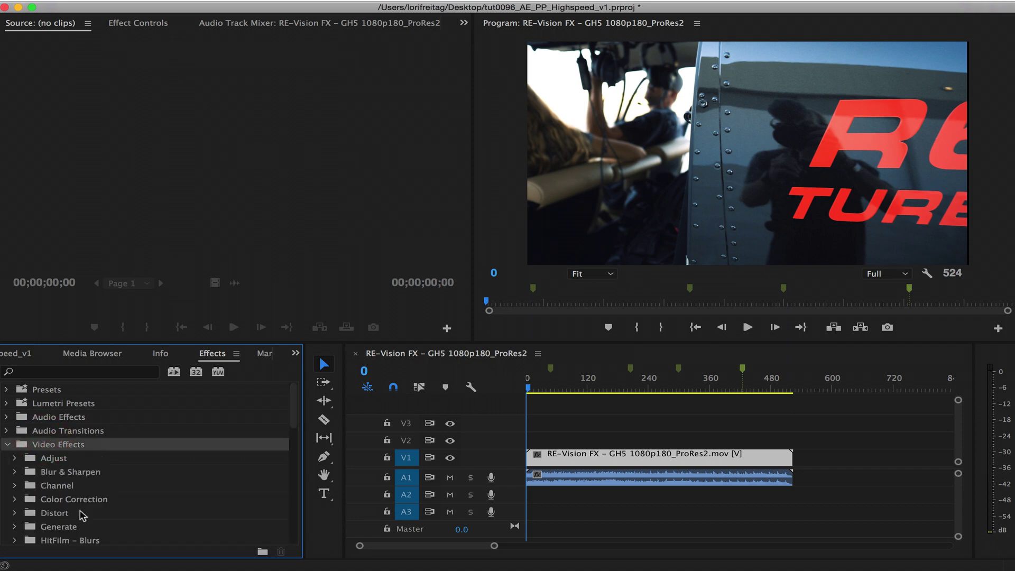
pyautogui.moveTo(295, 421); pyautogui.dragTo(240, 534)
pyautogui.doubleClick(90, 439)
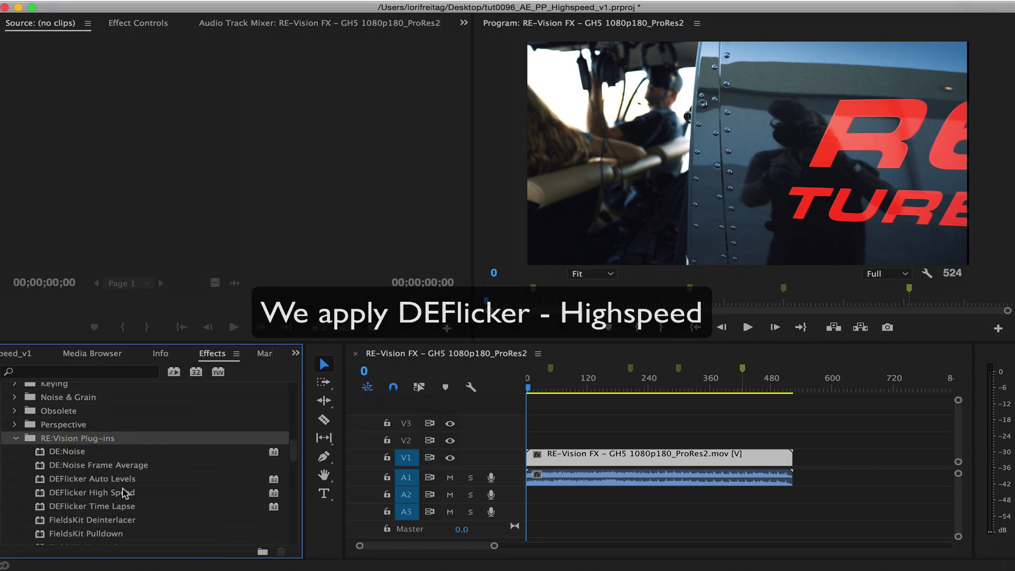
pyautogui.click(116, 493)
pyautogui.doubleClick(115, 494)
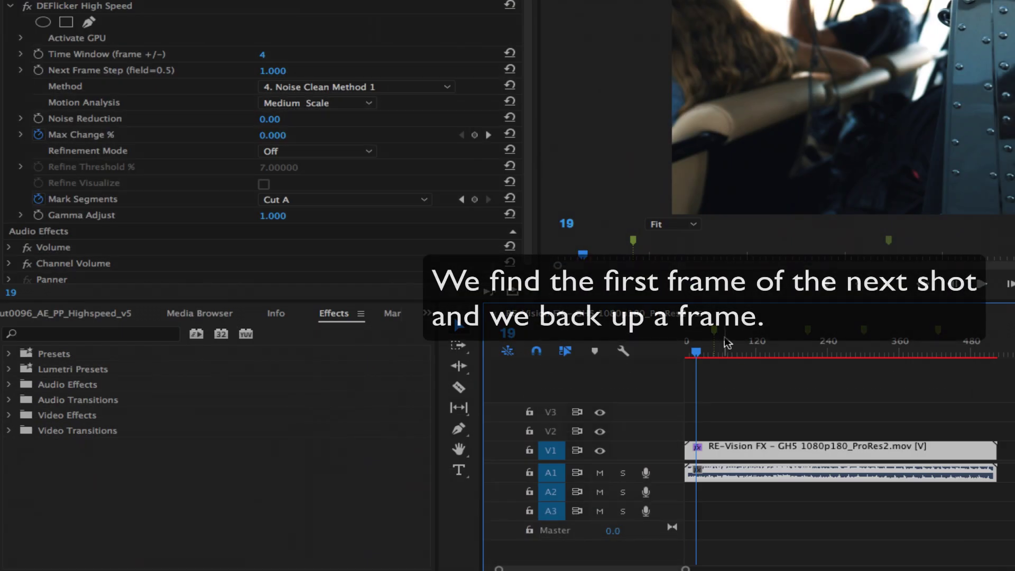
# At frame 49, keyframe Max Change at 0 and set Mark Segments to Cut B.
pyautogui.click(715, 335)
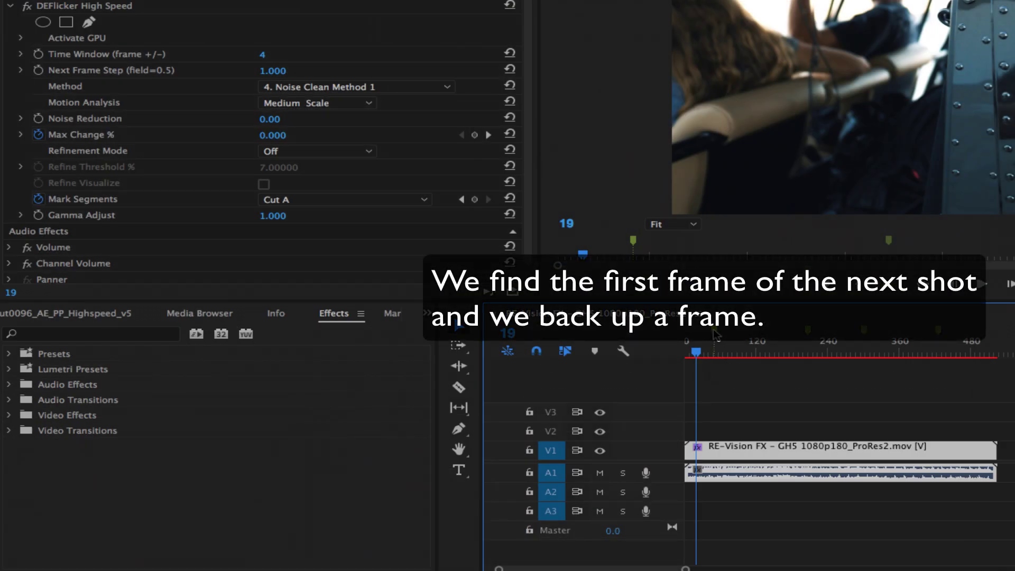
pyautogui.press('Left')
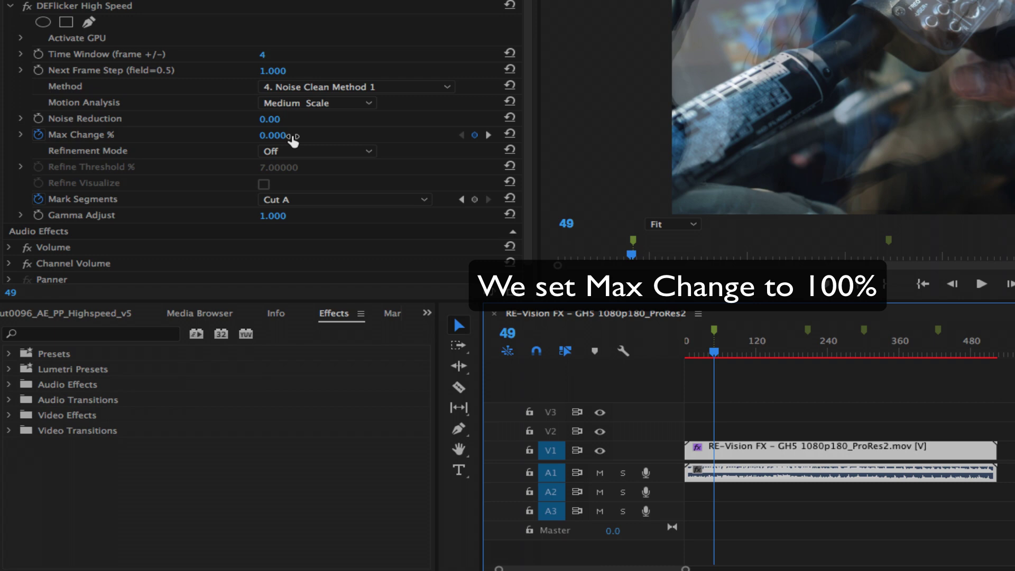
pyautogui.click(292, 140)
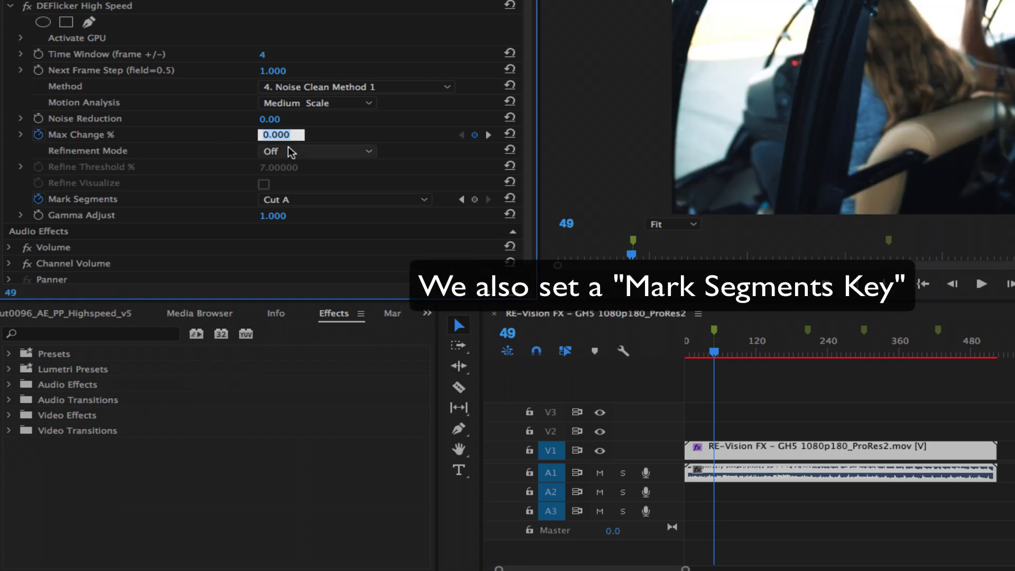
pyautogui.click(285, 199)
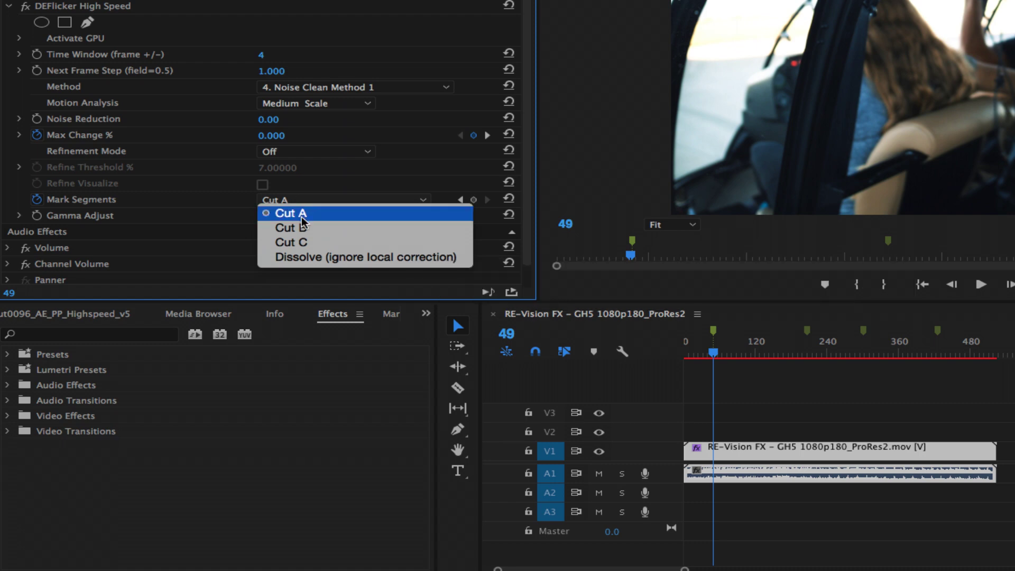
pyautogui.click(305, 228)
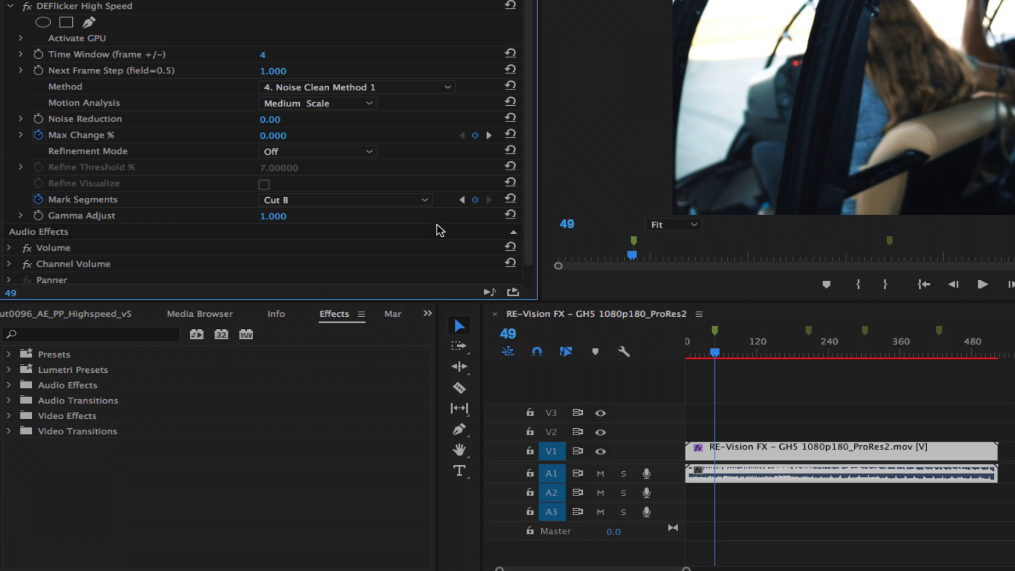
# At frame 50, keyframe Max Change at 100 and set Mark Segments to Cut C.
pyautogui.press('Right')
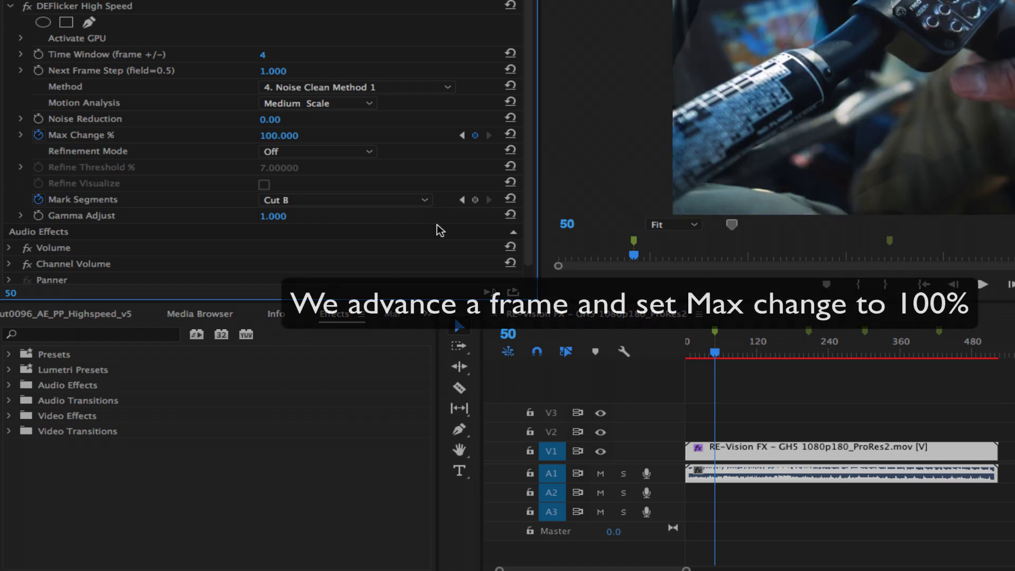
pyautogui.click(277, 136)
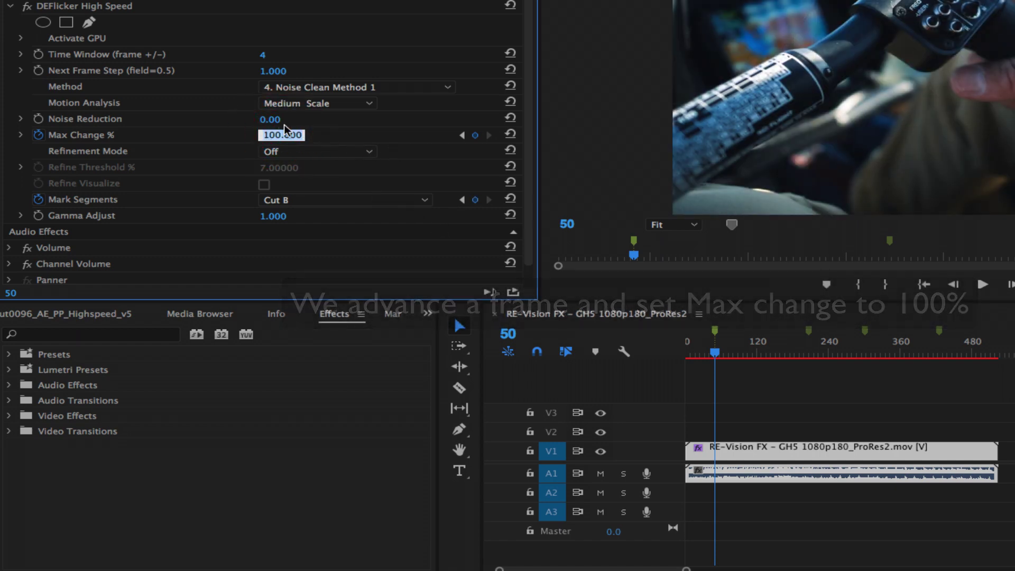
pyautogui.click(293, 200)
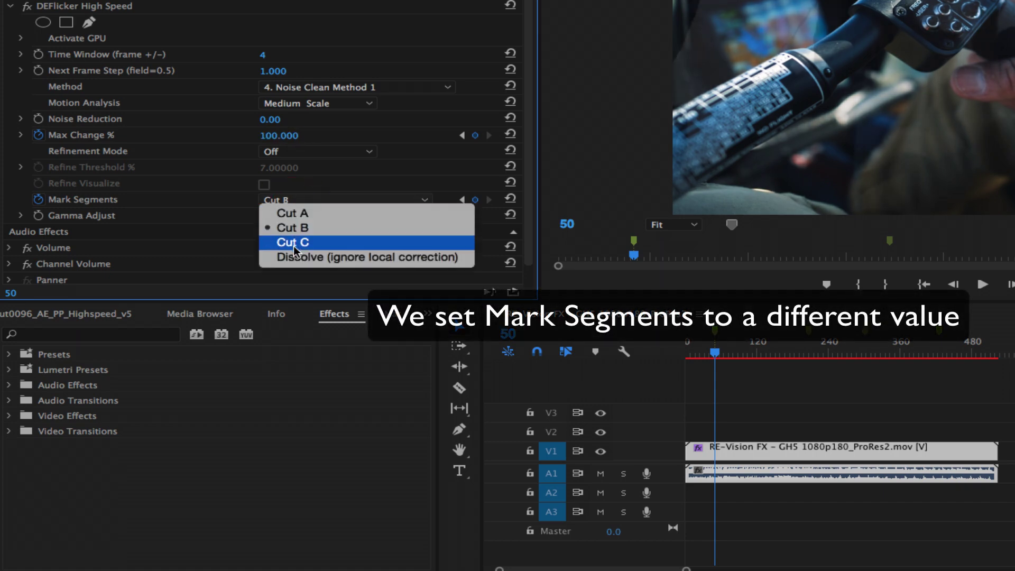
pyautogui.click(294, 244)
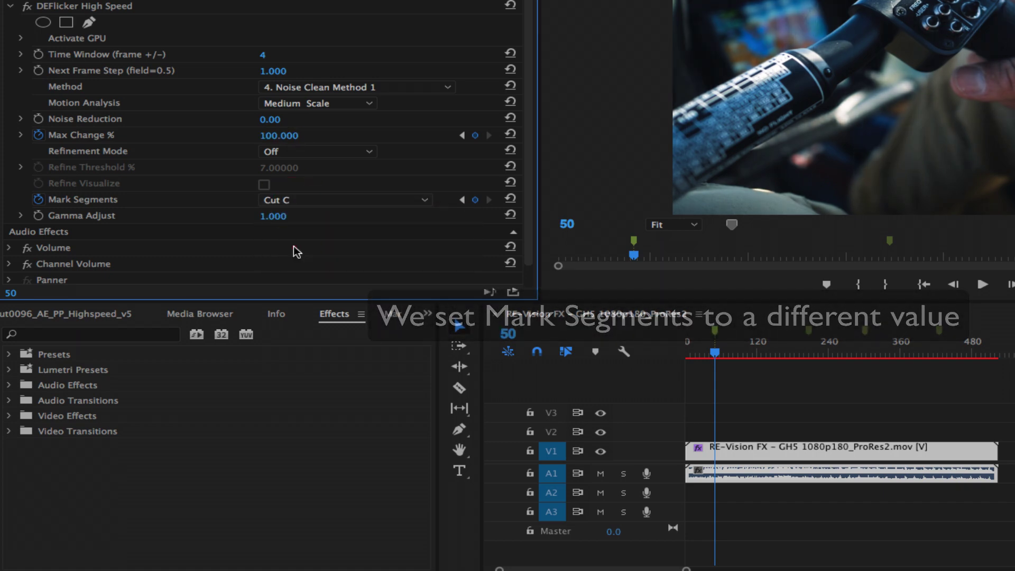
# Key Mark Segments at the cuts: Cut A at 207, Cut B at 301, Cut C at 426.
pyautogui.click(809, 339)
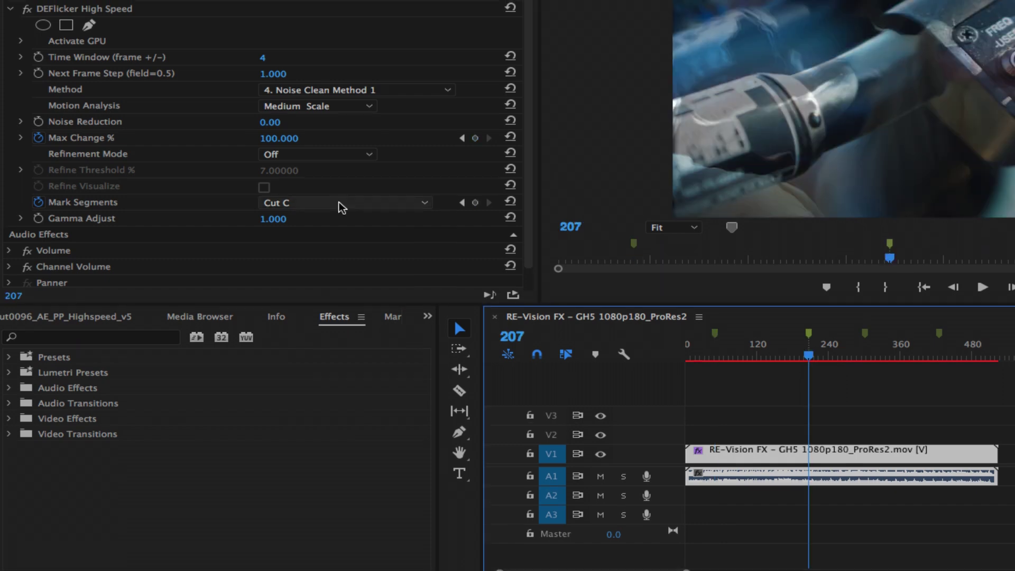
pyautogui.click(339, 201)
pyautogui.click(333, 217)
pyautogui.click(866, 338)
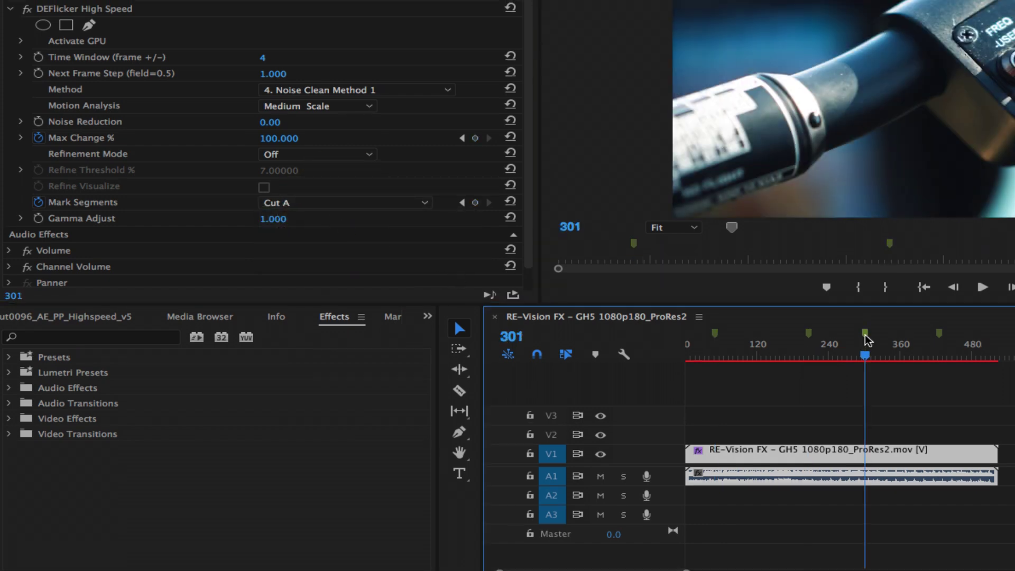
pyautogui.click(296, 203)
pyautogui.click(292, 228)
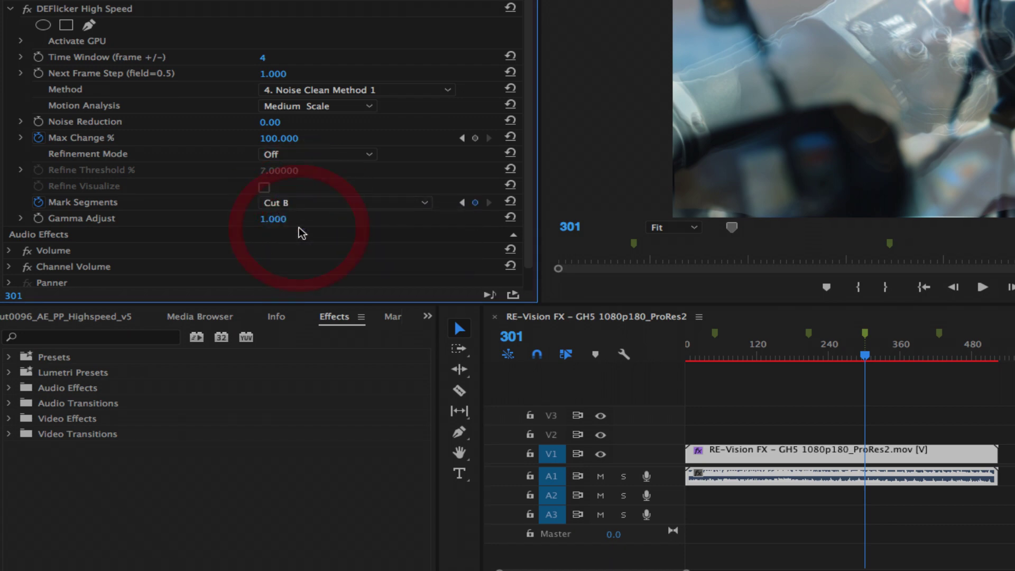
pyautogui.click(938, 349)
pyautogui.click(310, 204)
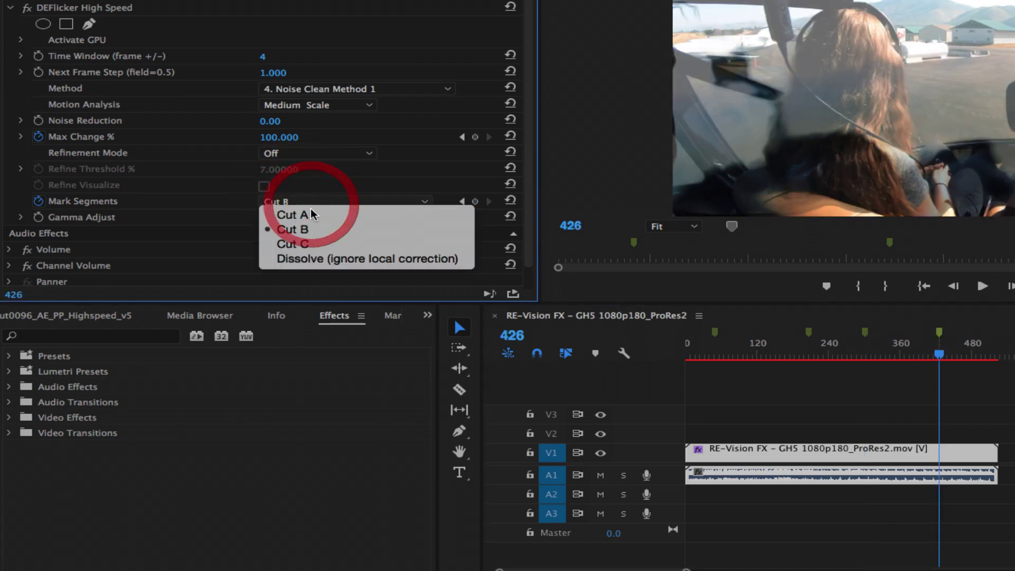
pyautogui.click(296, 243)
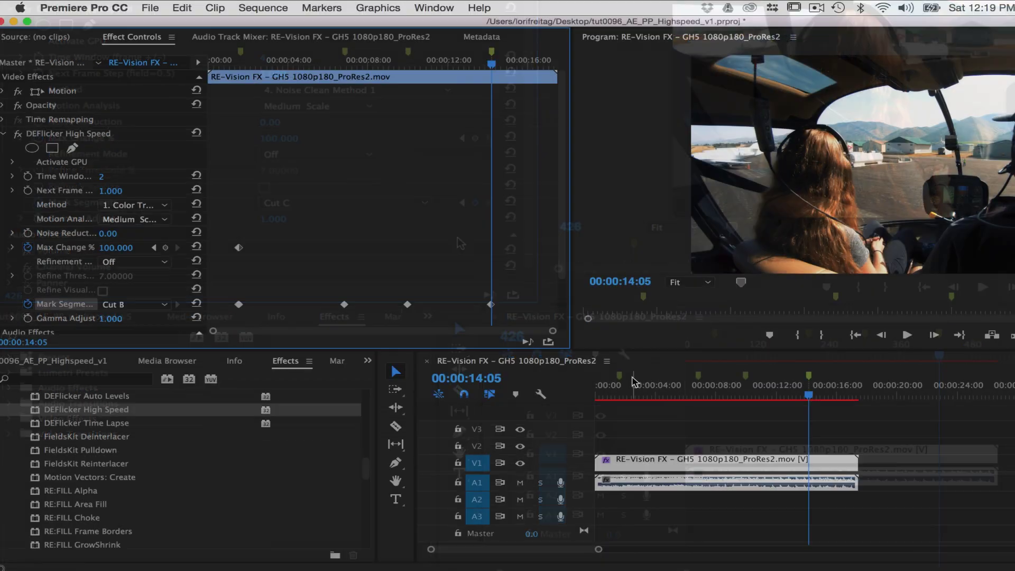
# At 00:00:02:18, switch the deflicker method to Noise Clean Method 1 and check nearby frames.
pyautogui.click(636, 382)
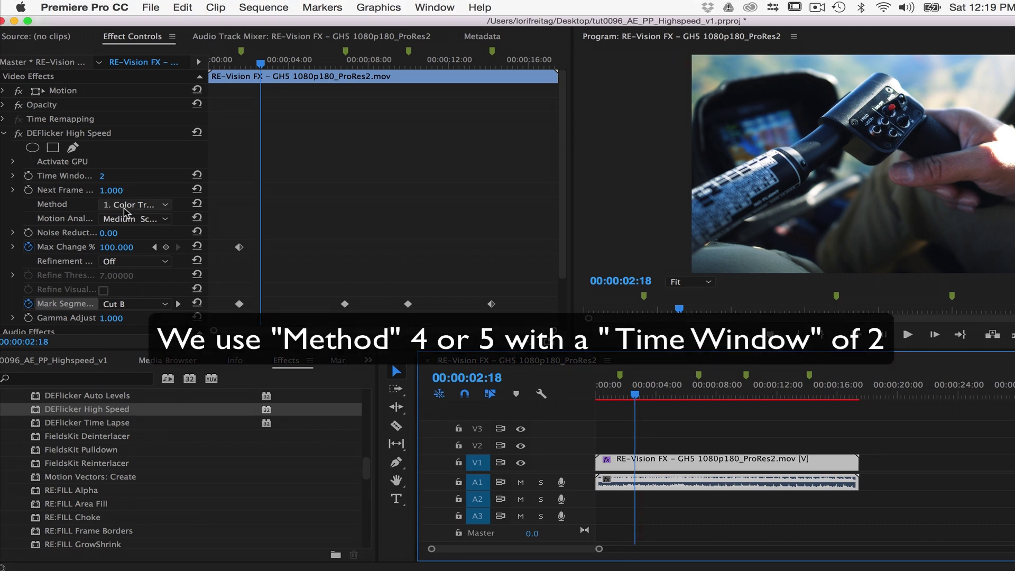
pyautogui.click(125, 210)
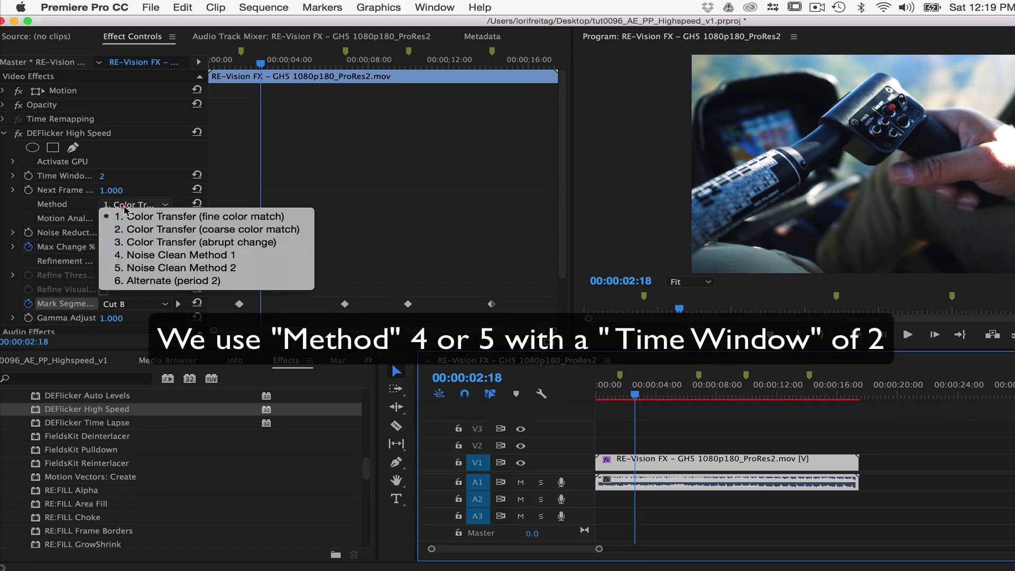
pyautogui.click(129, 255)
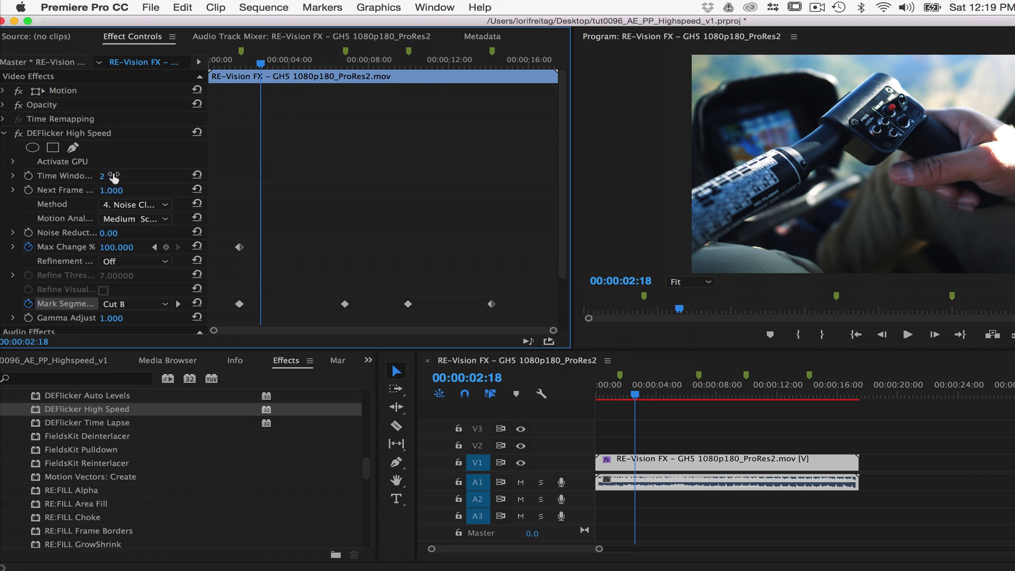
pyautogui.press('Left')
pyautogui.press('Right')
pyautogui.press('Right')
pyautogui.press('Right')
pyautogui.press('Right')
pyautogui.press('Right')
pyautogui.press('Right')
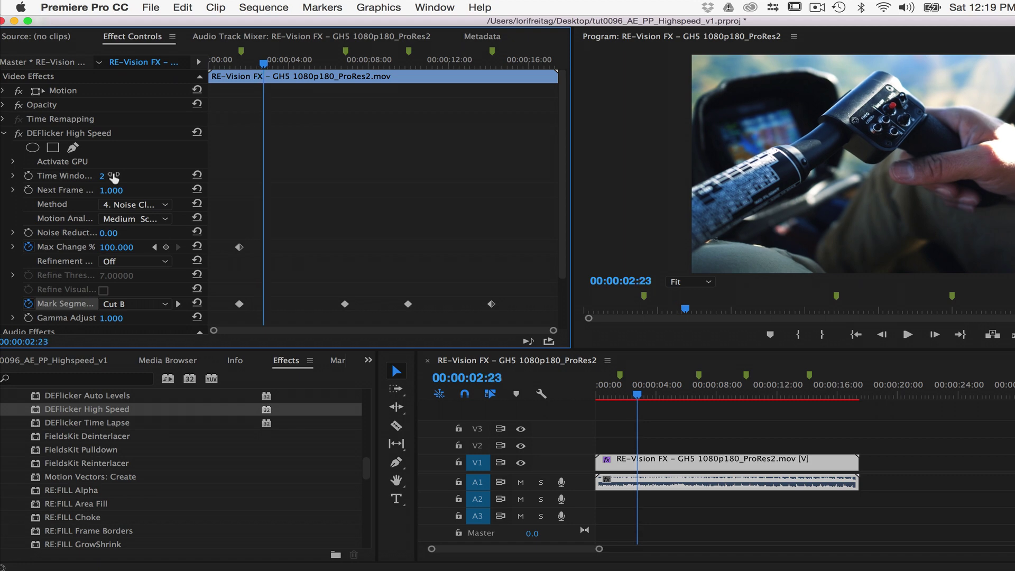
# Change the Time Window value to 3, then to 4.
pyautogui.click(104, 177)
pyautogui.write('3')
pyautogui.press('Return')
pyautogui.click(103, 177)
pyautogui.write('4')
pyautogui.press('Return')
# Check the Time Window 4 result frame by frame, then move into the Cut C segment.
pyautogui.press('Left')
pyautogui.press('Right')
pyautogui.press('Right')
pyautogui.press('Right')
pyautogui.press('Right')
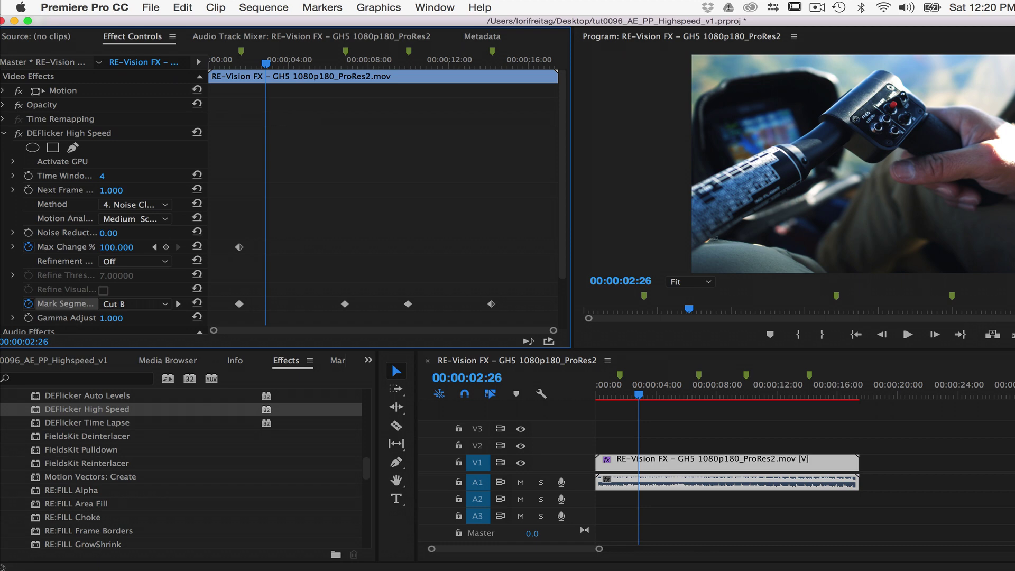
pyautogui.hotkey('shift', 'm')
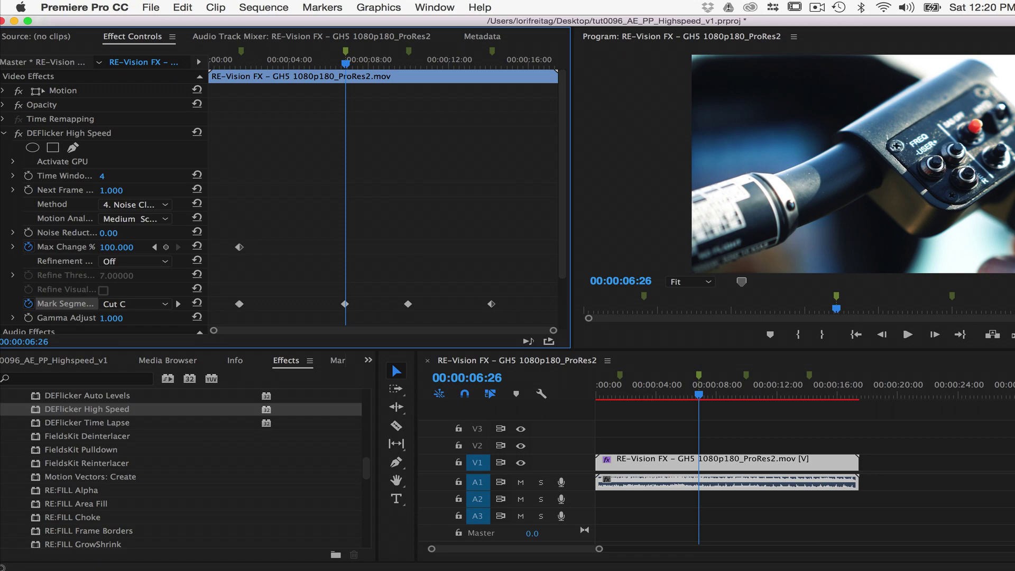
pyautogui.press('Right')
pyautogui.press('Right')
pyautogui.press('Right')
pyautogui.press('Right')
pyautogui.press('Right')
pyautogui.press('Right')
pyautogui.press('Right')
pyautogui.press('Right')
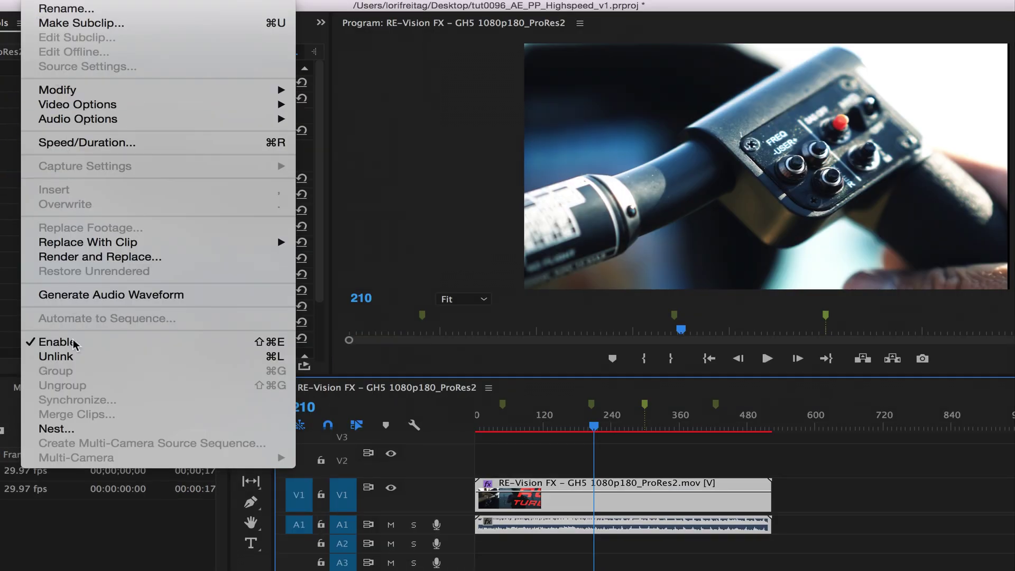
# Nest the clip as Nested Sequence 01 and razor it at frame 206.
pyautogui.click(67, 431)
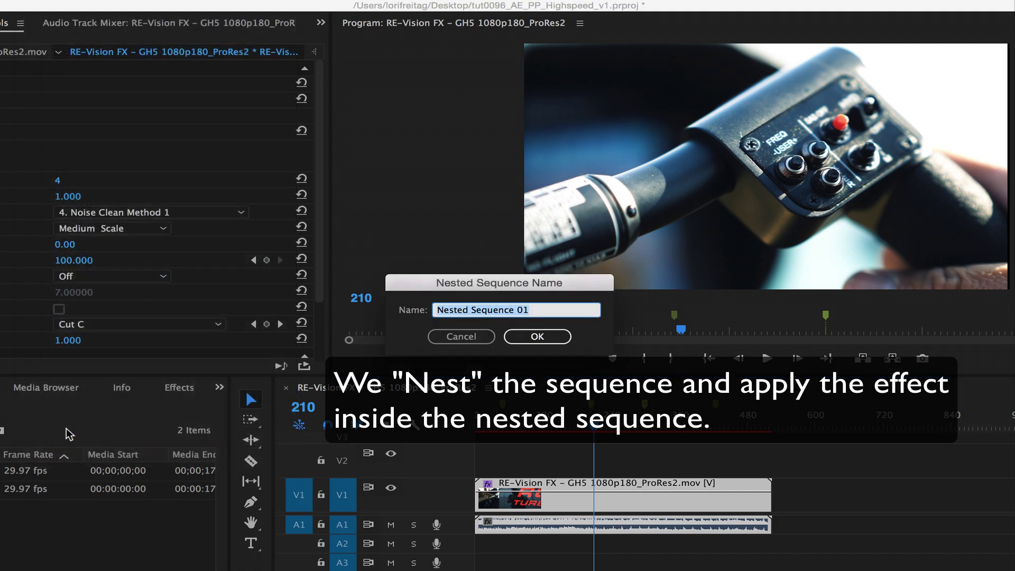
pyautogui.click(537, 337)
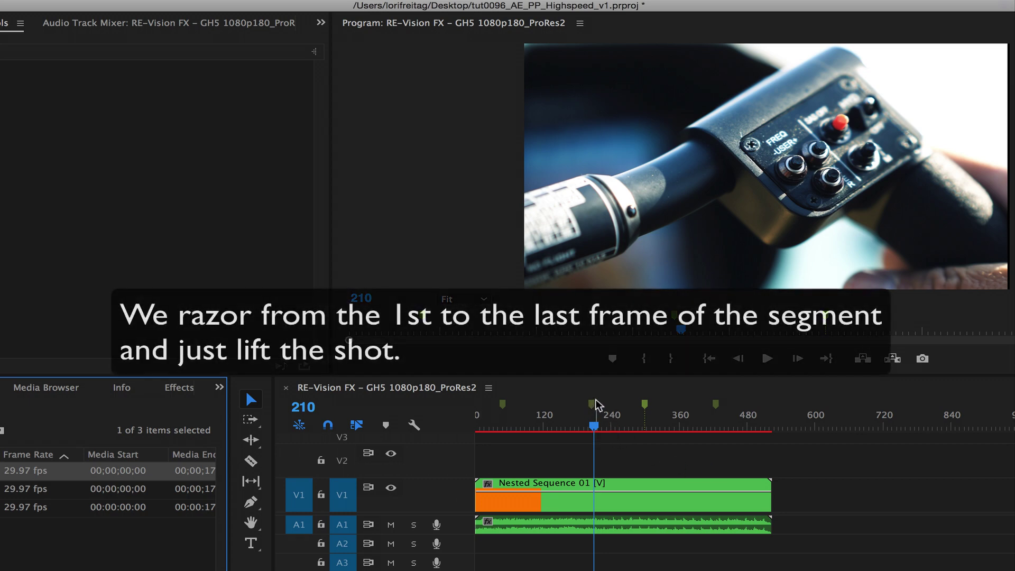
pyautogui.click(592, 415)
pyautogui.press('c')
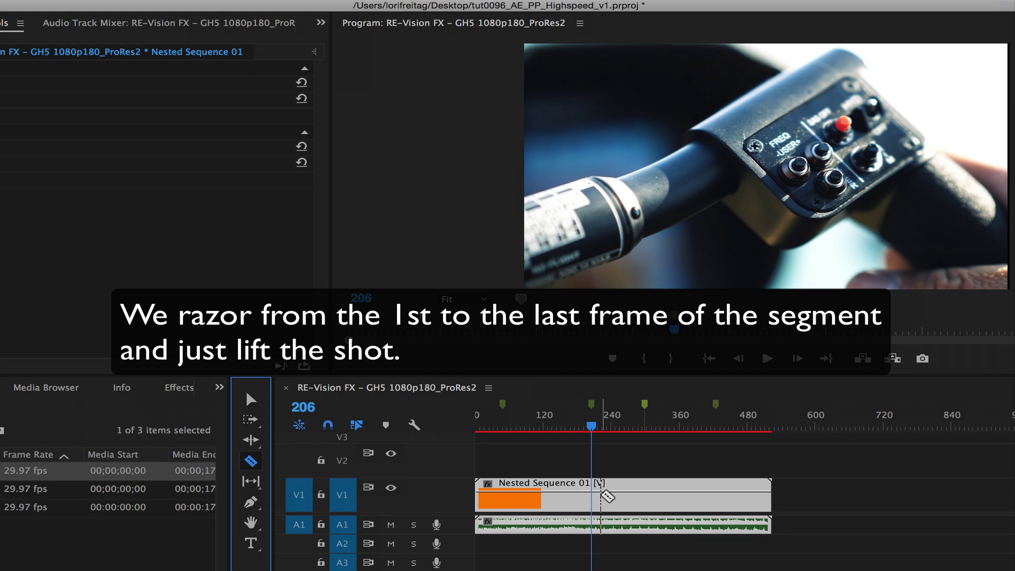
pyautogui.click(592, 495)
# Razor the nested clip at frame 300 and open the middle 206–299 piece.
pyautogui.press('space')
pyautogui.press('space')
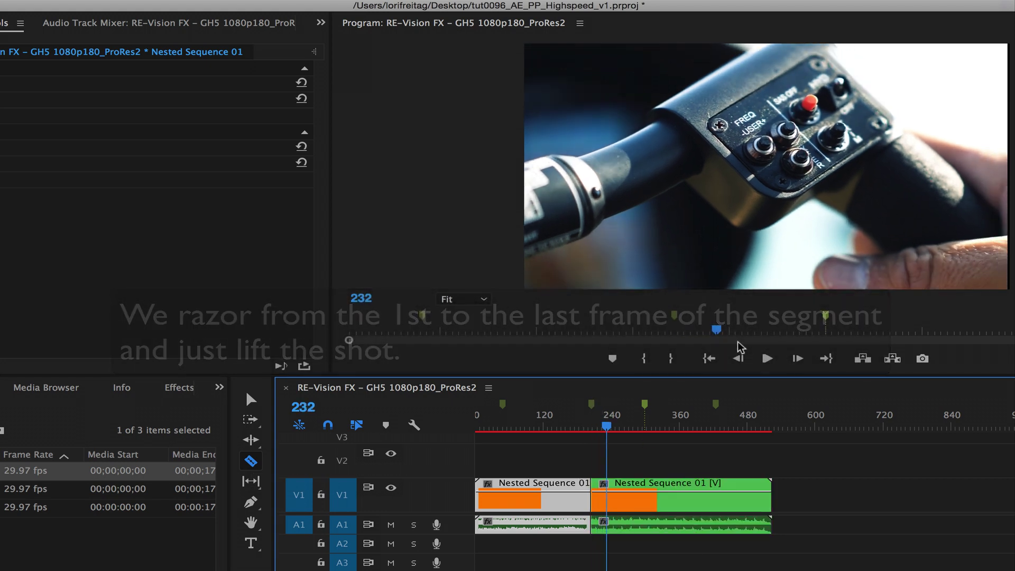
pyautogui.press('super+k')
pyautogui.hotkey('shift', 'm')
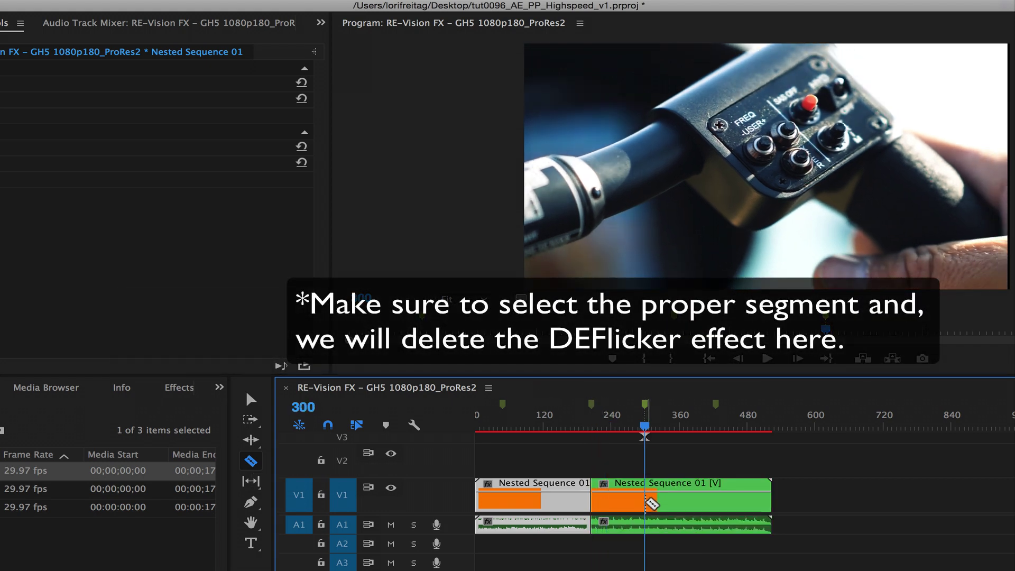
pyautogui.click(645, 502)
pyautogui.click(251, 399)
pyautogui.click(677, 523)
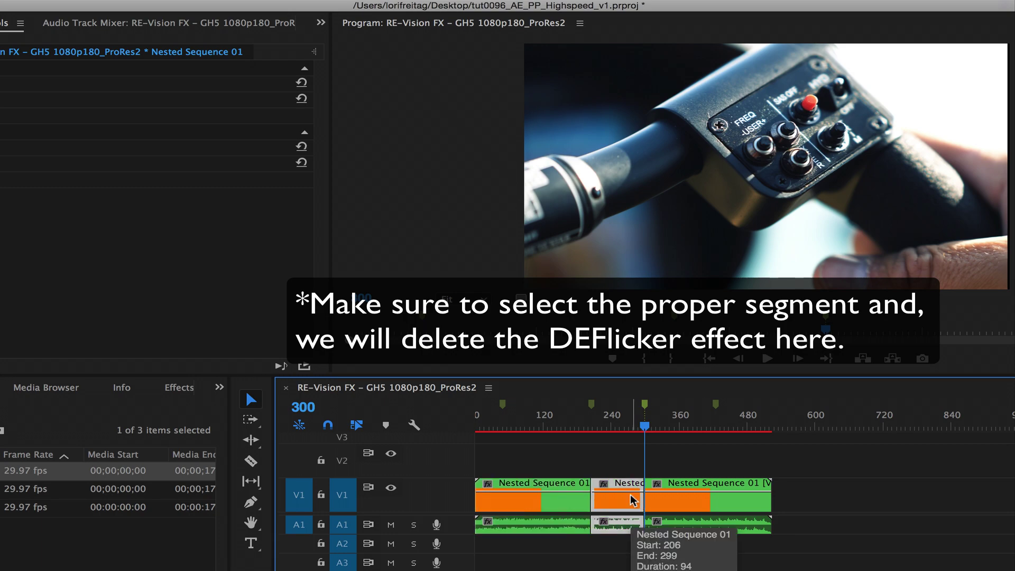
pyautogui.doubleClick(676, 523)
# Delete DEFlicker High Speed from the middle segment.
pyautogui.click(741, 520)
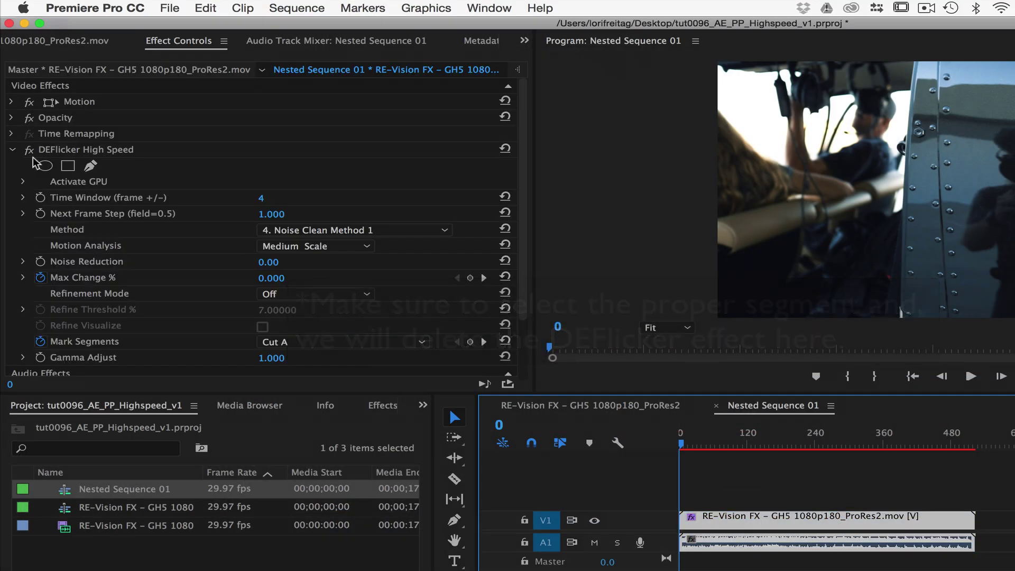
pyautogui.click(60, 150)
pyautogui.press('Delete')
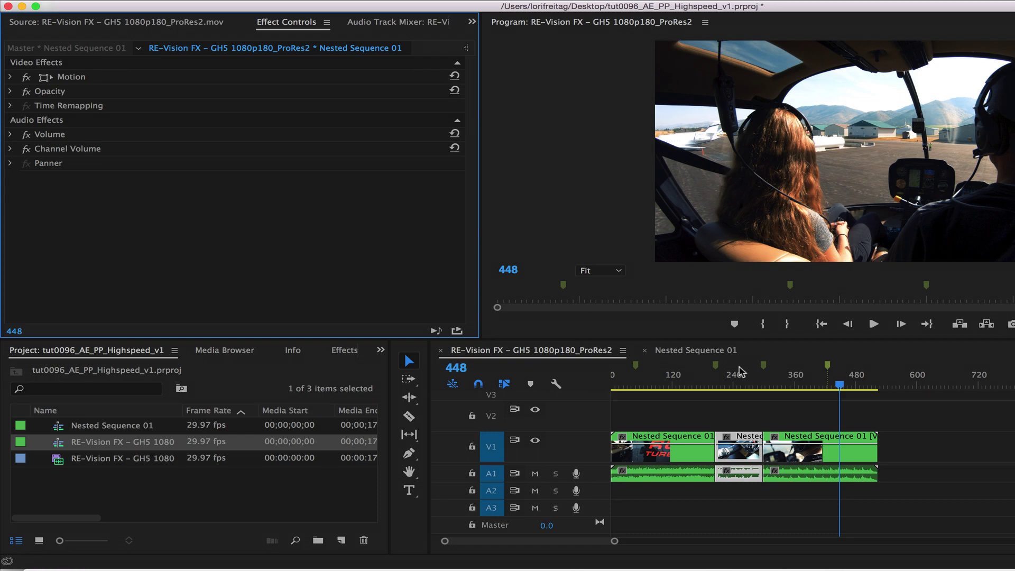
# Compare the last segment with DEFlicker High Speed bypassed and enabled, leaving it enabled.
pyautogui.click(838, 452)
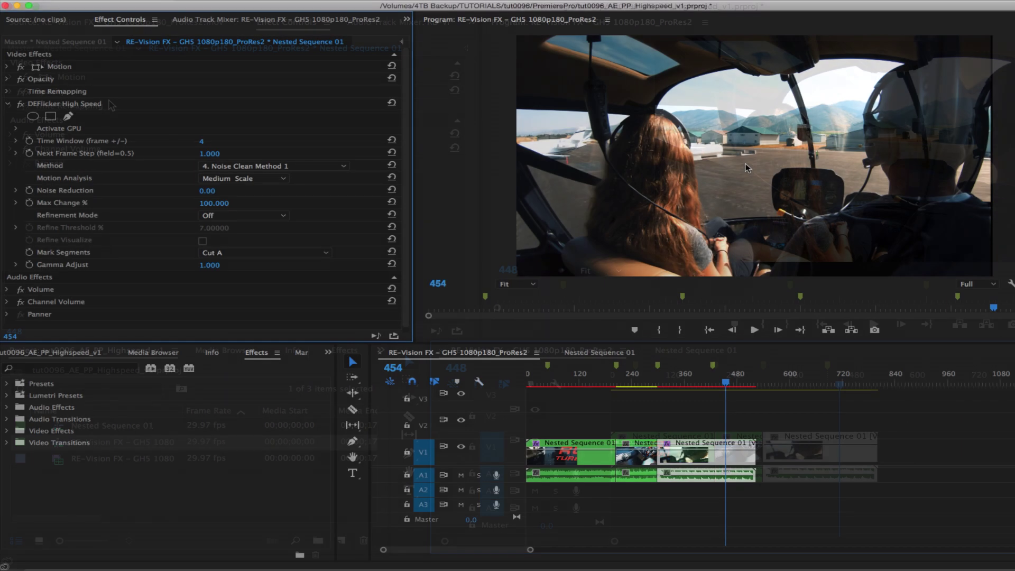
pyautogui.click(21, 104)
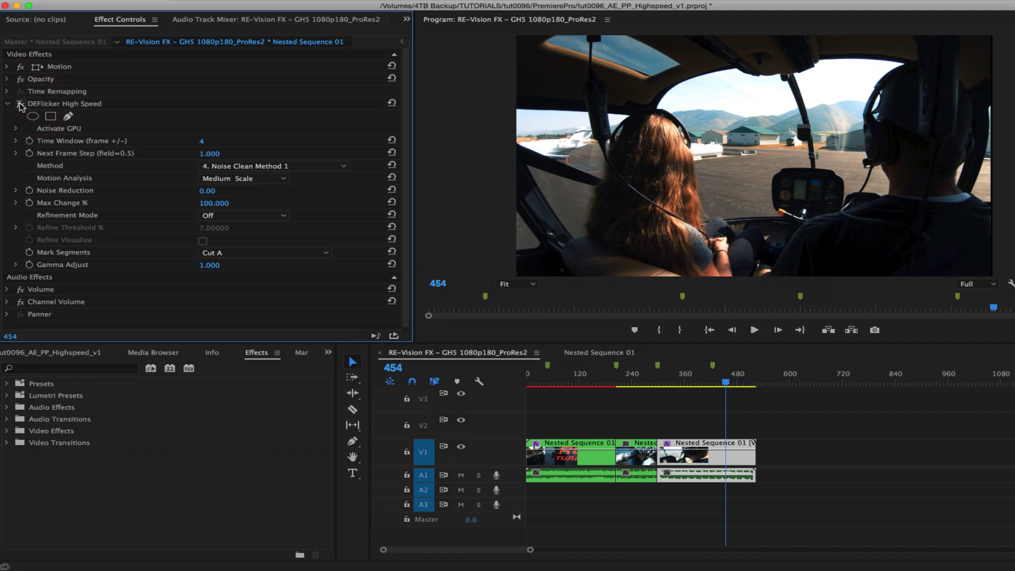
pyautogui.click(22, 105)
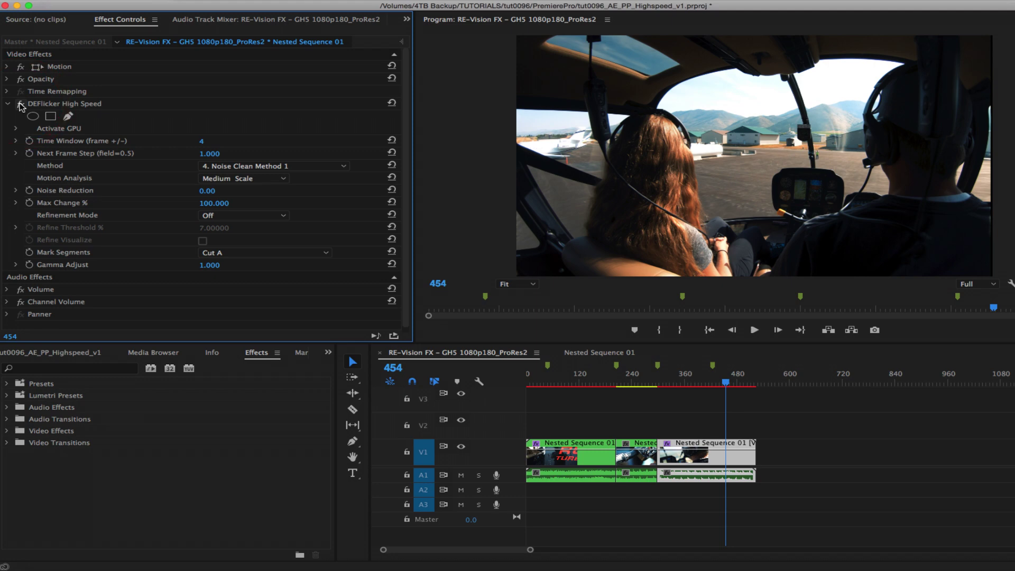
pyautogui.click(21, 104)
pyautogui.click(21, 105)
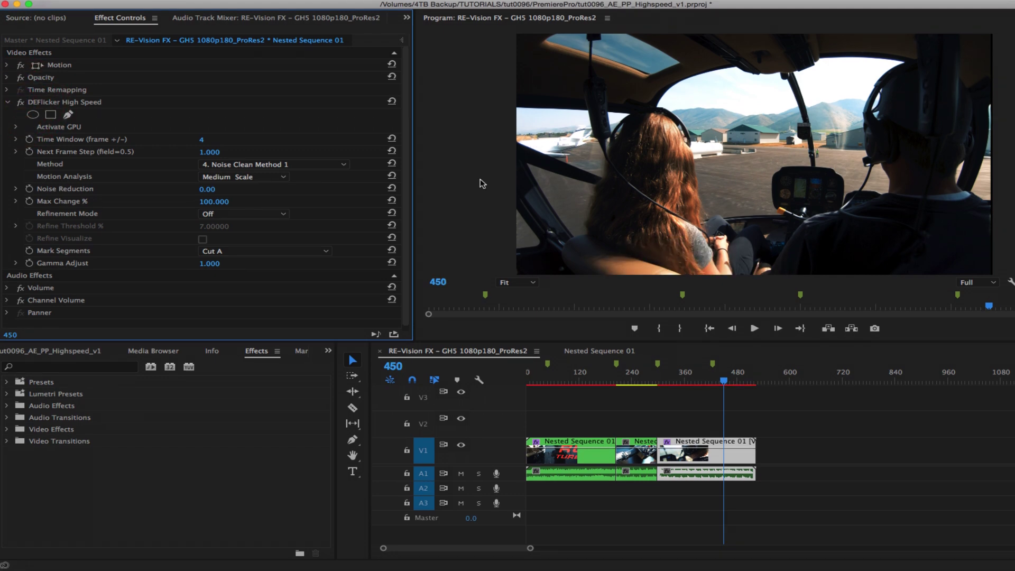
pyautogui.press('Left')
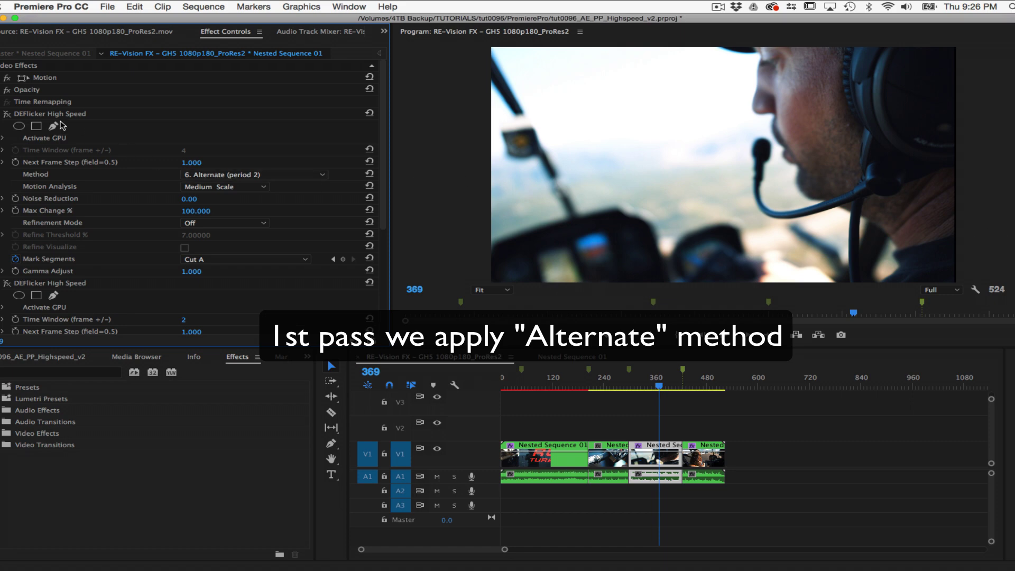
pyautogui.click(5, 115)
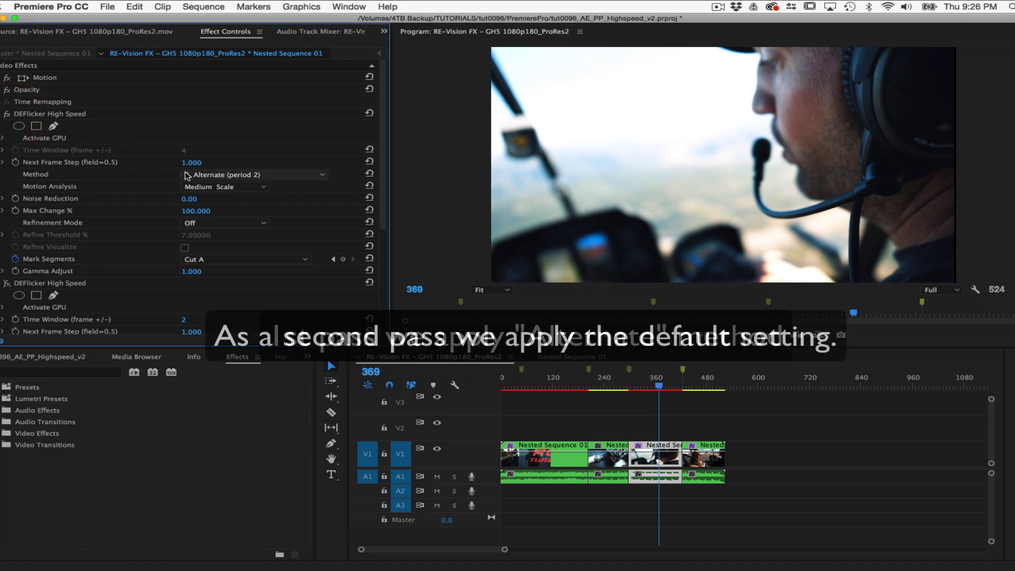
pyautogui.click(207, 175)
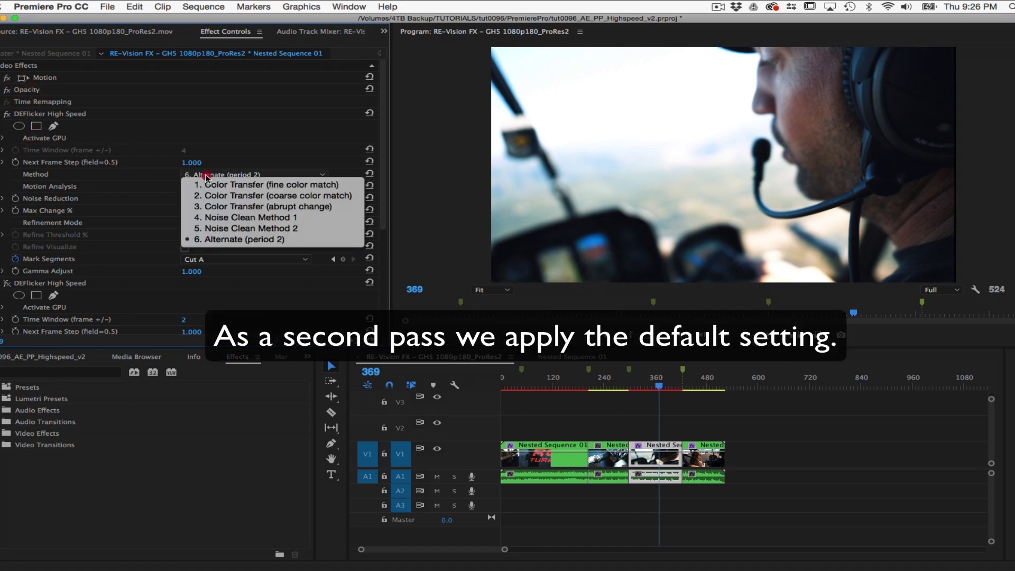
pyautogui.click(215, 239)
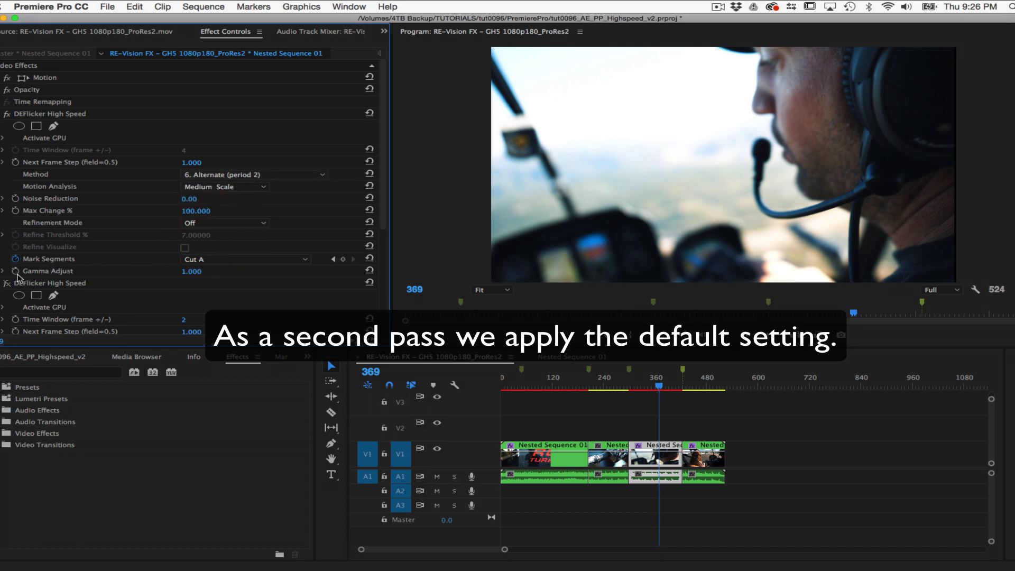
pyautogui.moveTo(385, 185); pyautogui.dragTo(371, 259)
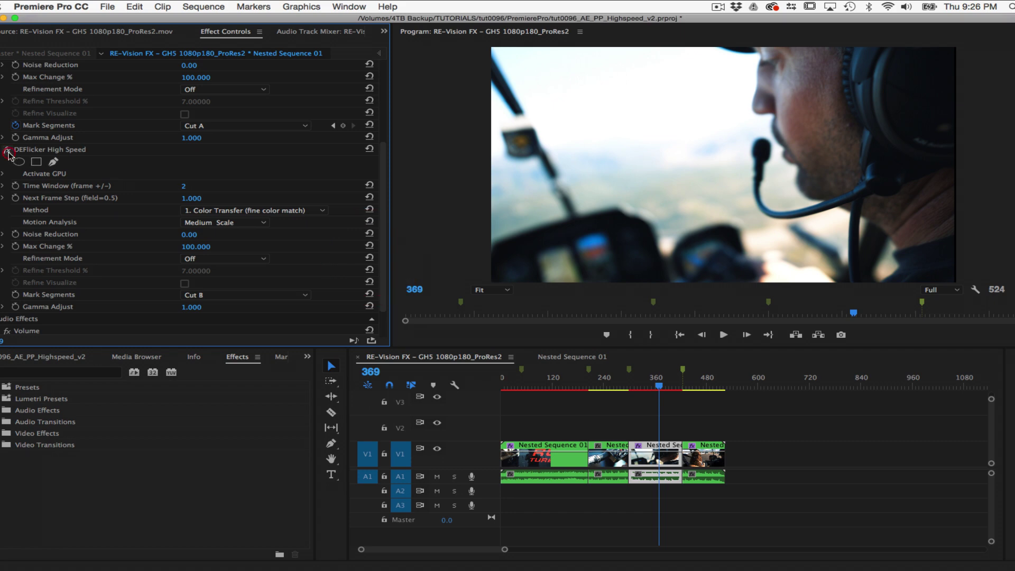